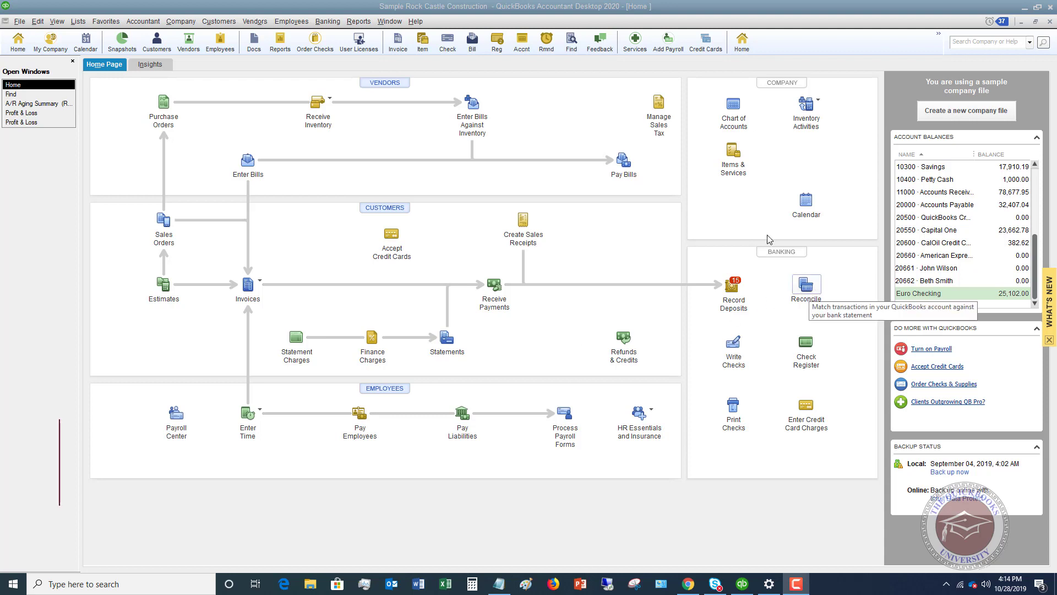
Step: Open Reconcile for 10100 Checking, enter the 01/31/2024 statement ending balance 84,515.32, and continue
left_click(334, 22)
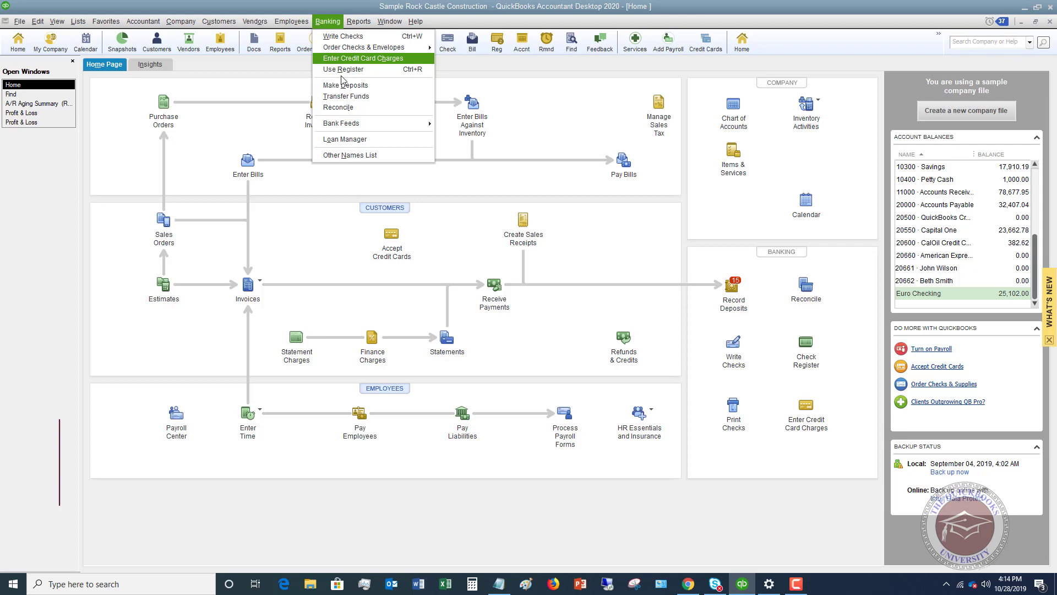
left_click(344, 108)
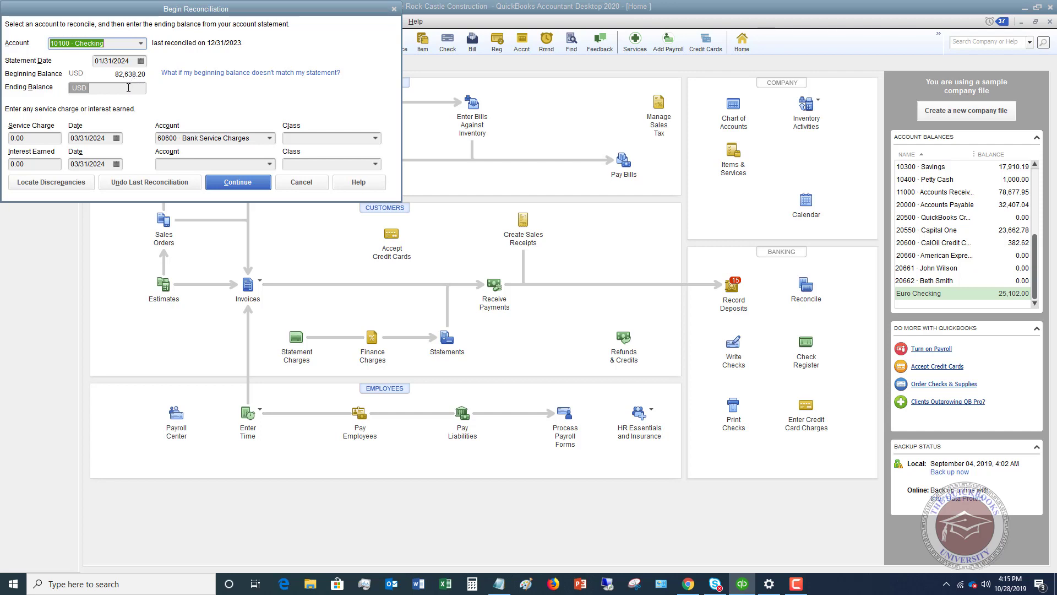
left_click(127, 89)
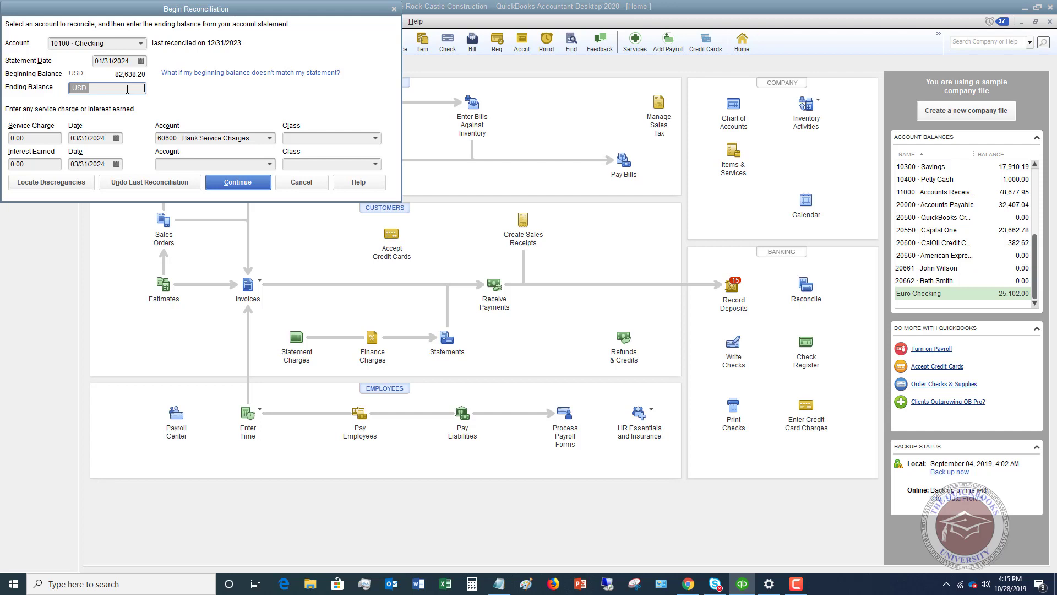
type("451")
type("515")
type(".32")
left_click(34, 139)
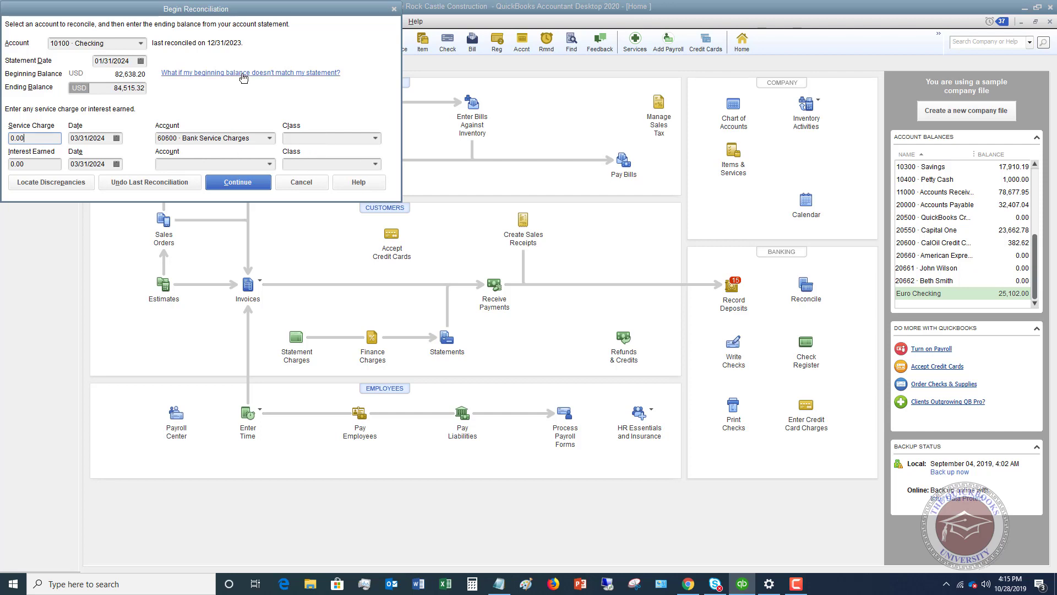
left_click(237, 182)
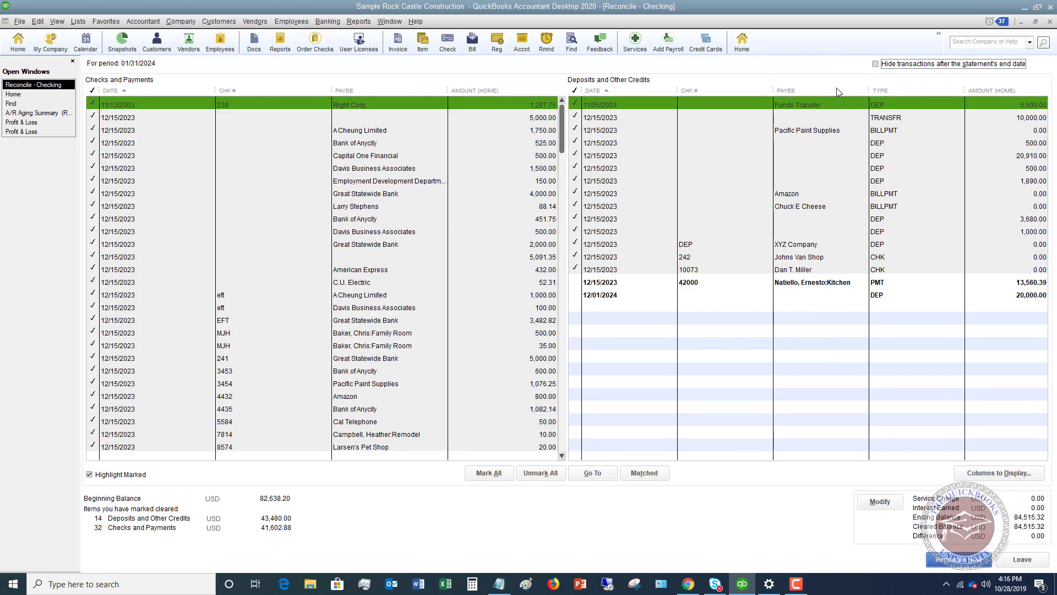
Step: Unmark all cleared transactions and hide those dated after the 01/31/2024 statement end date
left_click(543, 473)
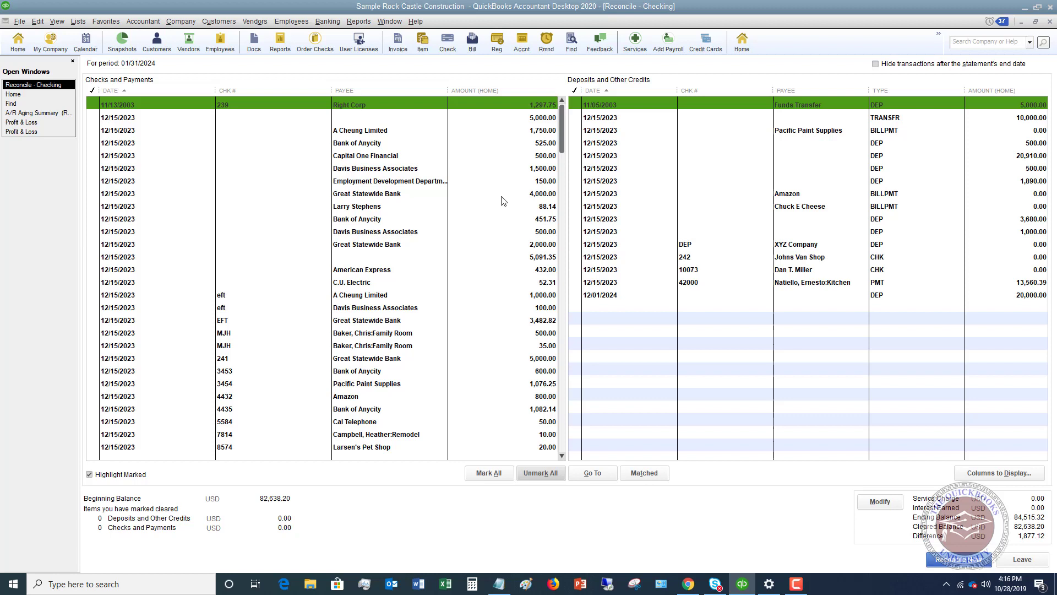
left_click(875, 65)
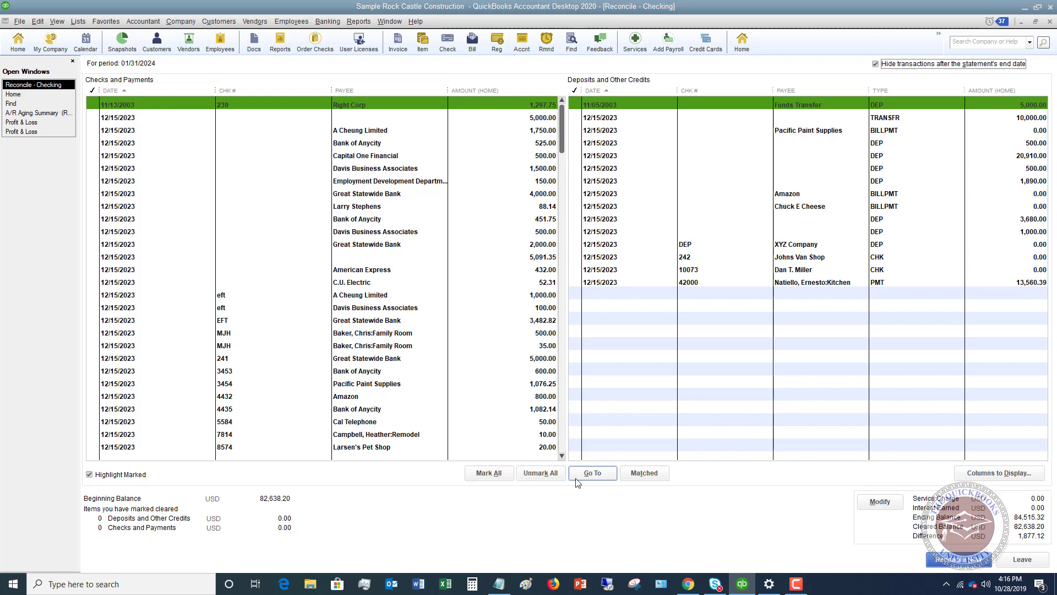
Step: Clear the 5,000.00 Funds Transfer deposit, Right Corp 1,297.75 check and 12/15/2023 5,000.00 payment
left_click(352, 131)
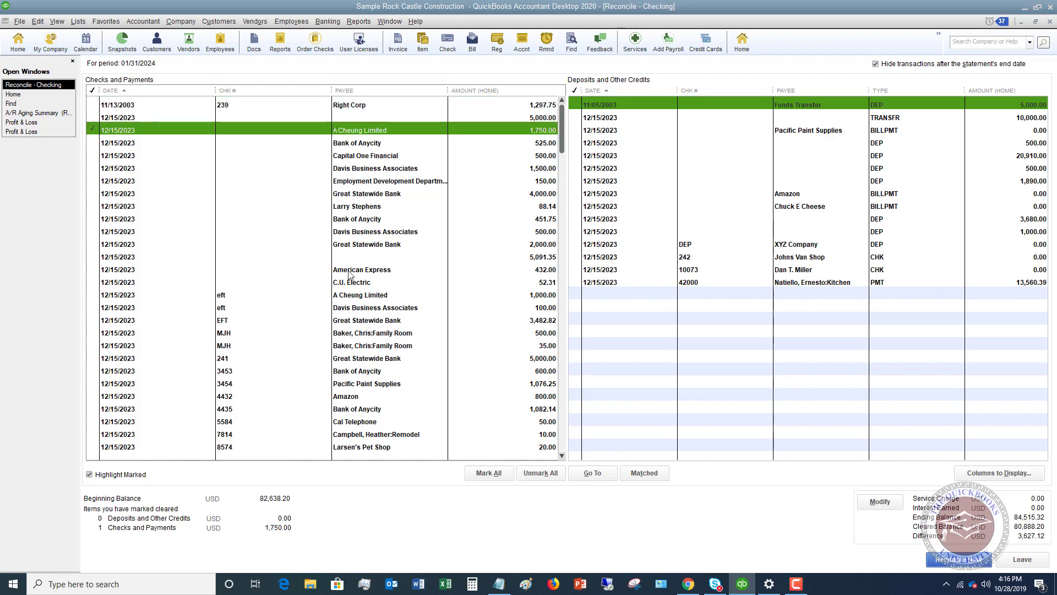
left_click(92, 132)
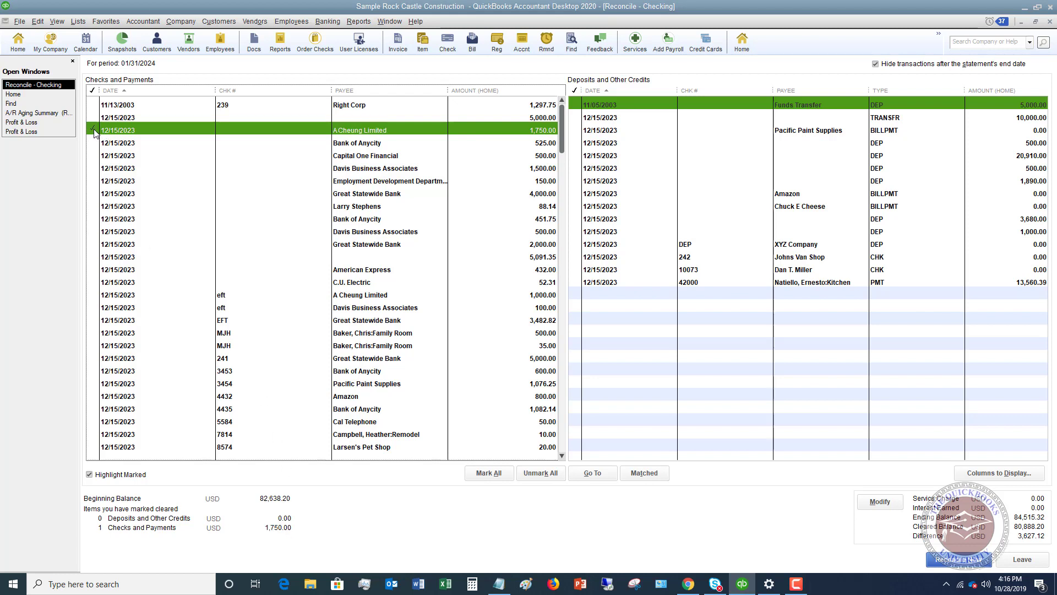
left_click(589, 107)
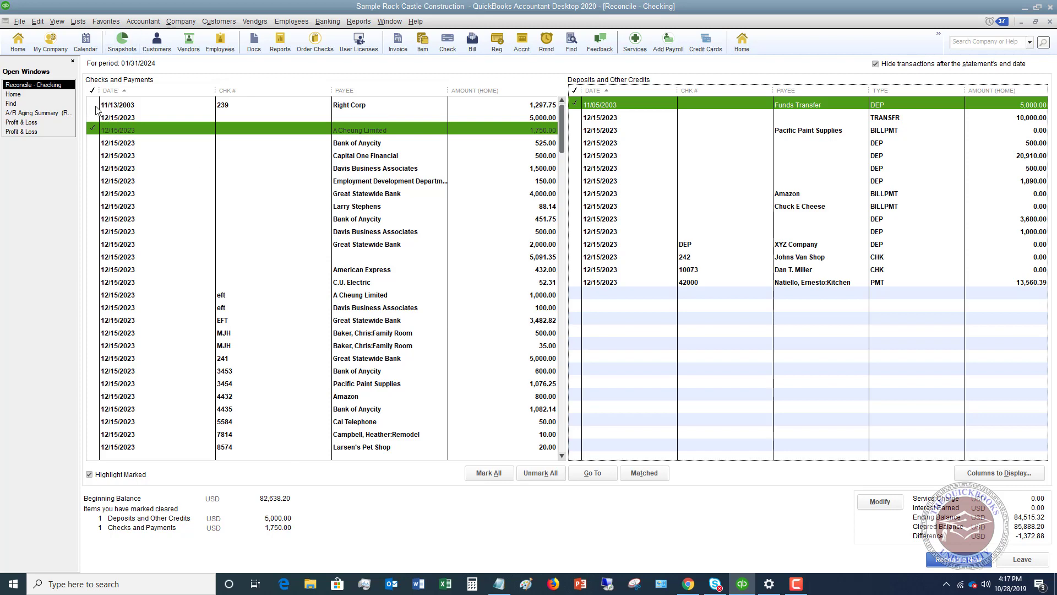
left_click(97, 107)
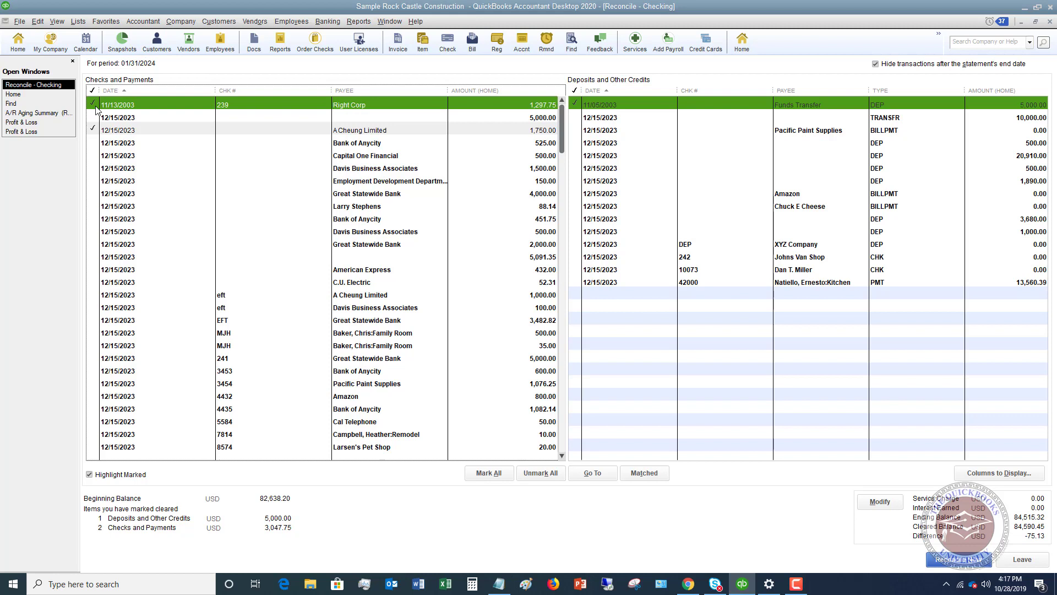
left_click(97, 119)
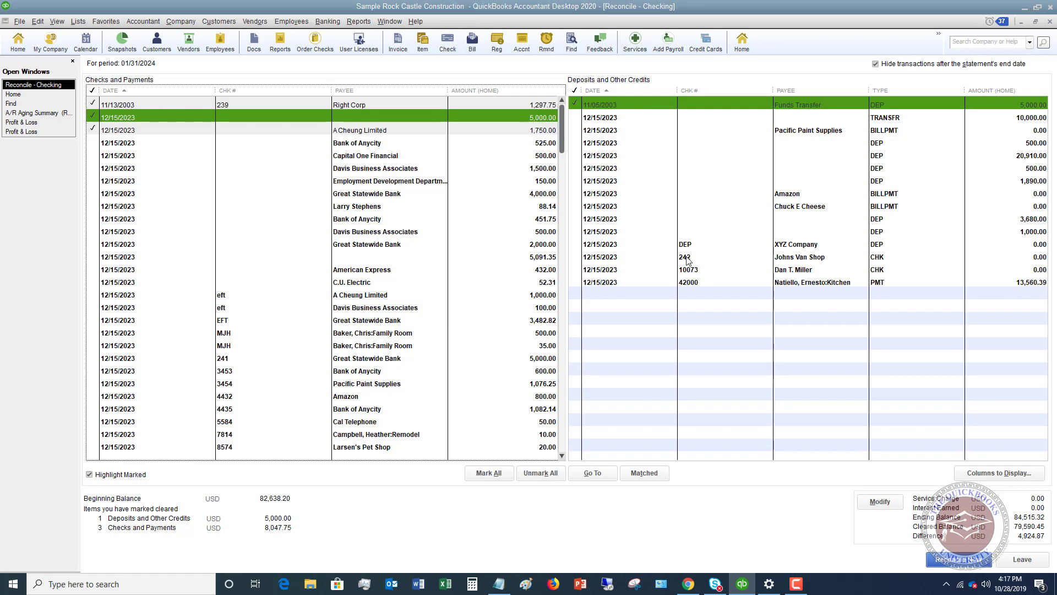
left_click(577, 117)
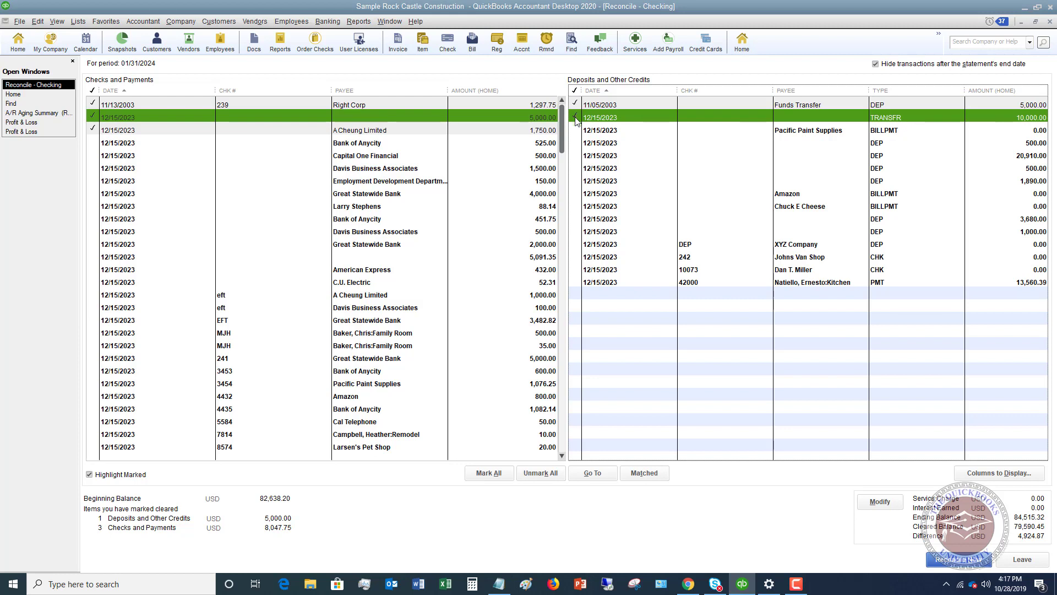
left_click_drag(576, 119, 576, 270)
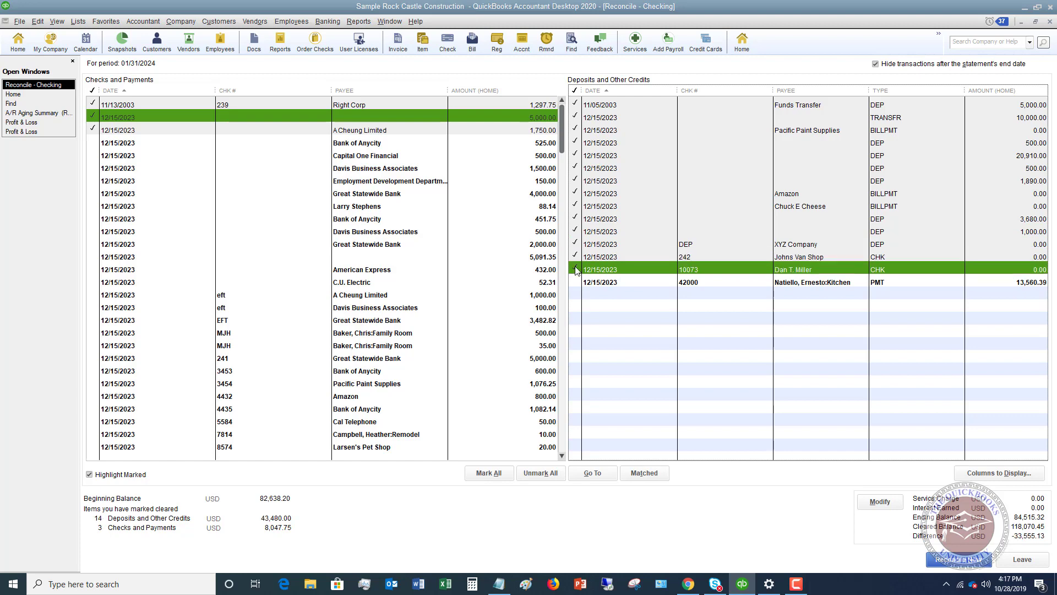
left_click(94, 146)
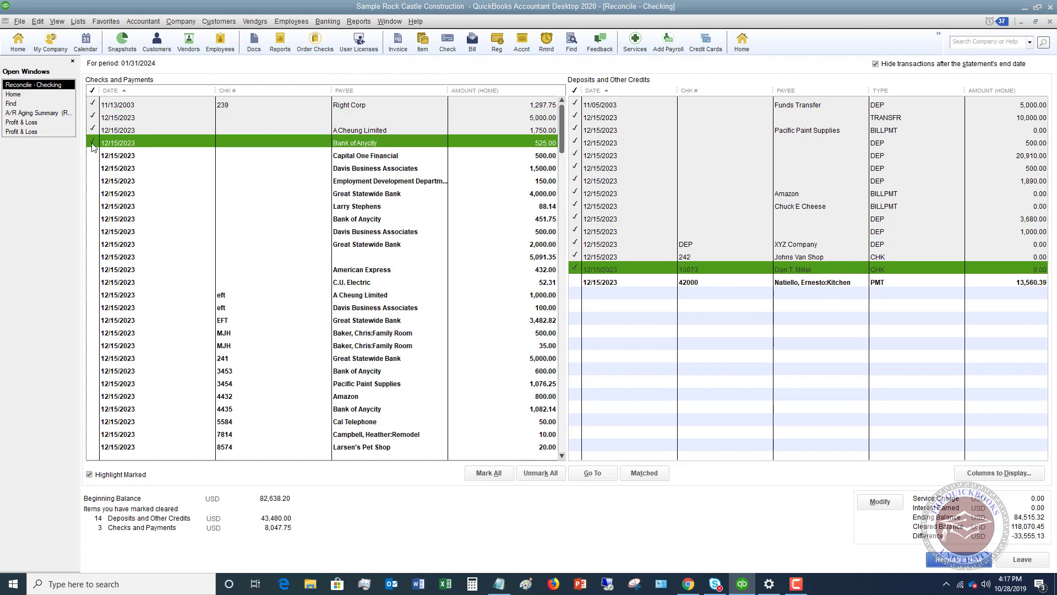
left_click_drag(93, 146, 98, 456)
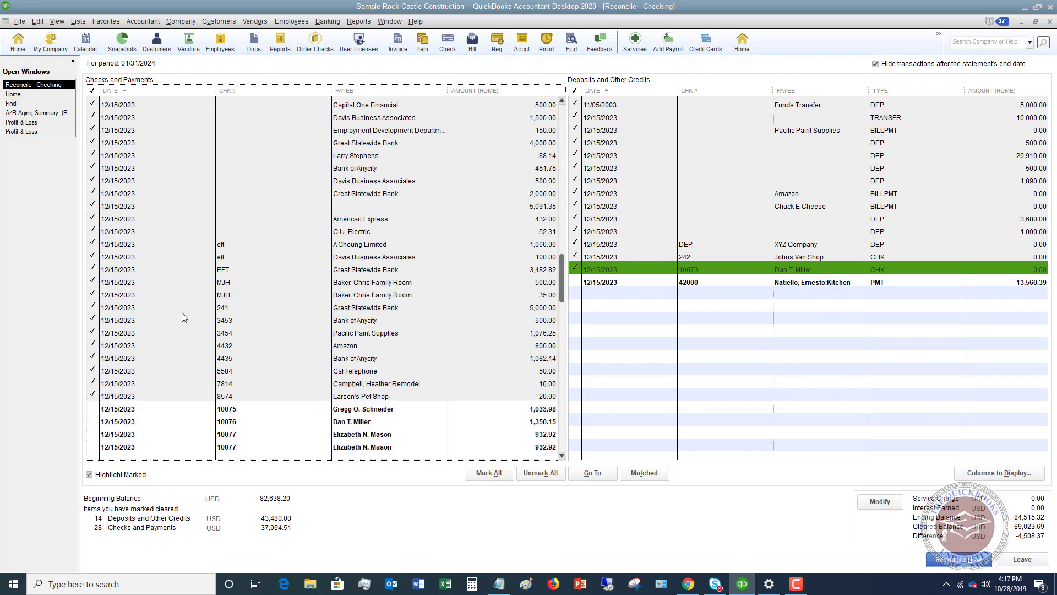
scroll(182, 313, "down", 1)
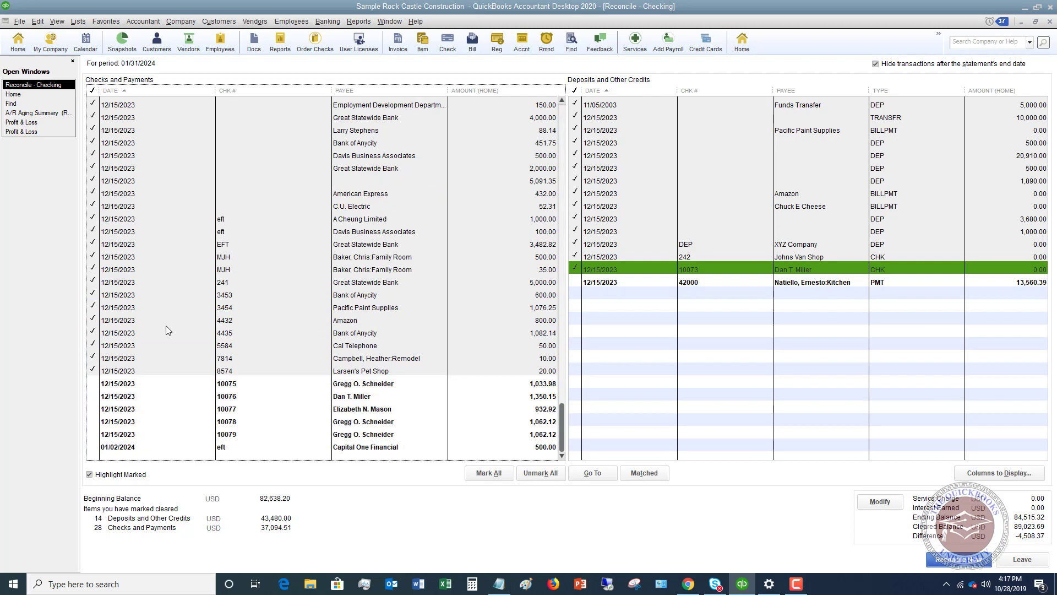
left_click(94, 383)
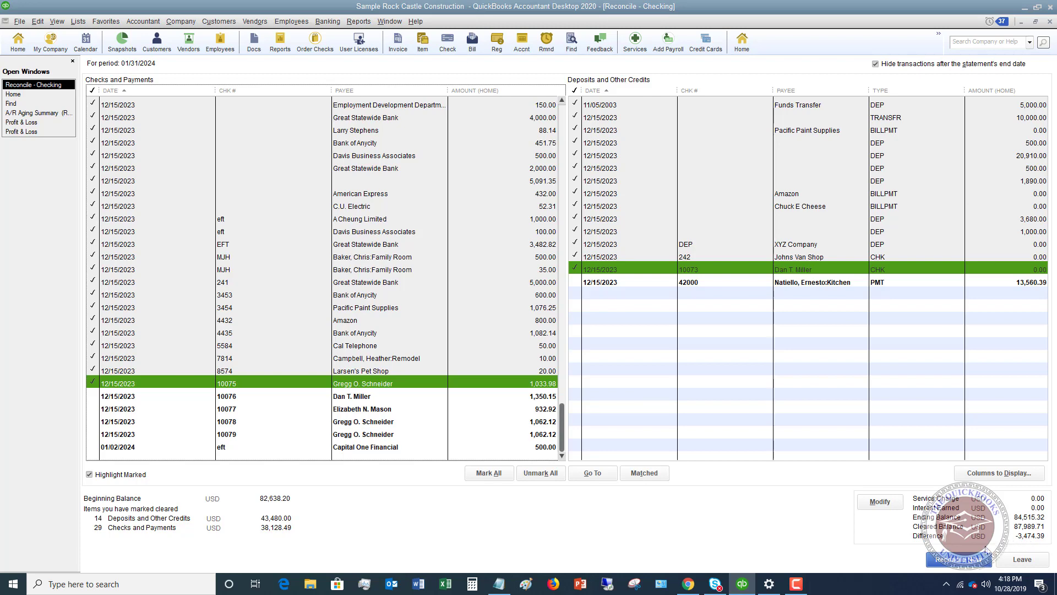
left_click(961, 561)
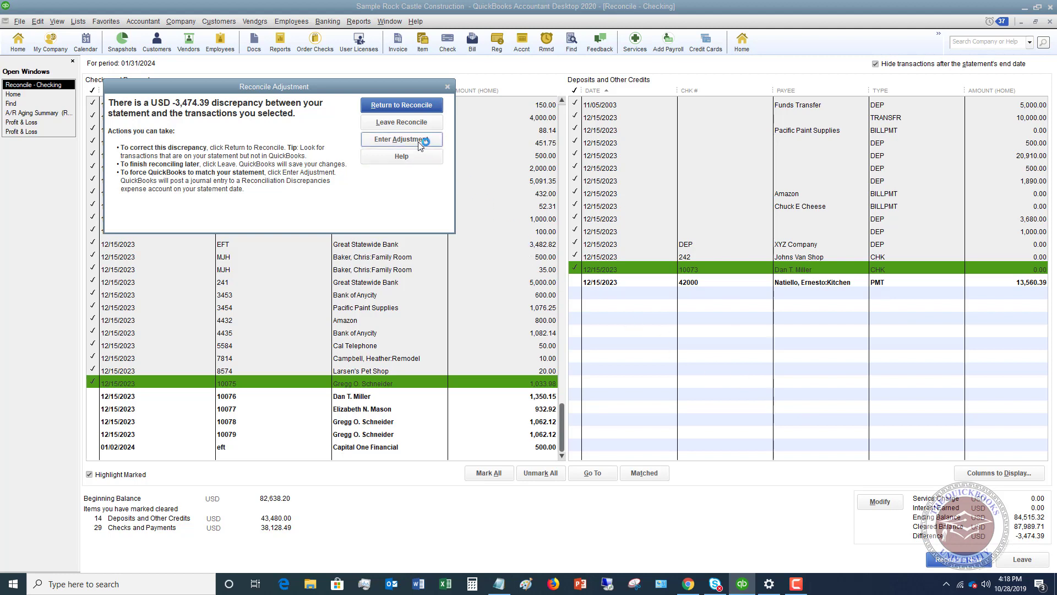
left_click(401, 106)
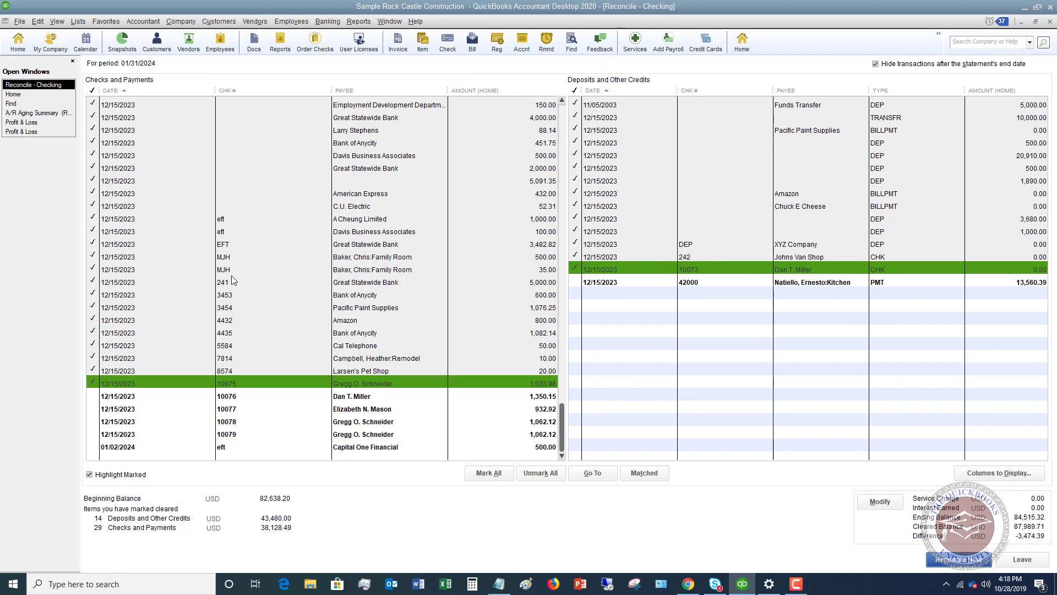
Step: Mark checks 10076, 10078 and 10079 cleared, leaving 10077 (932.92) unmarked for a 0.00 difference
left_click(93, 396)
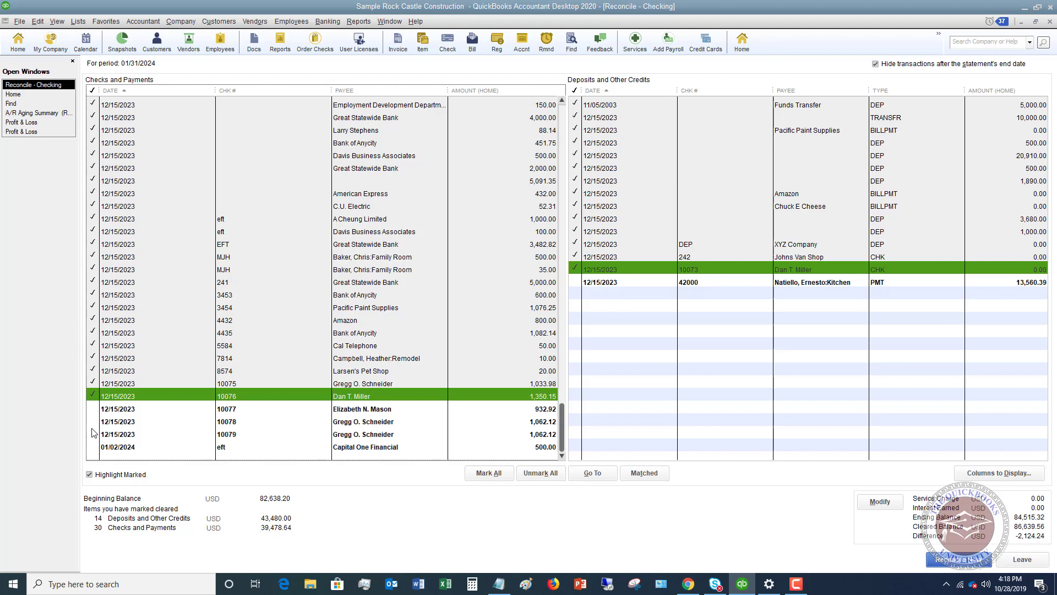
left_click(95, 409)
left_click(94, 422)
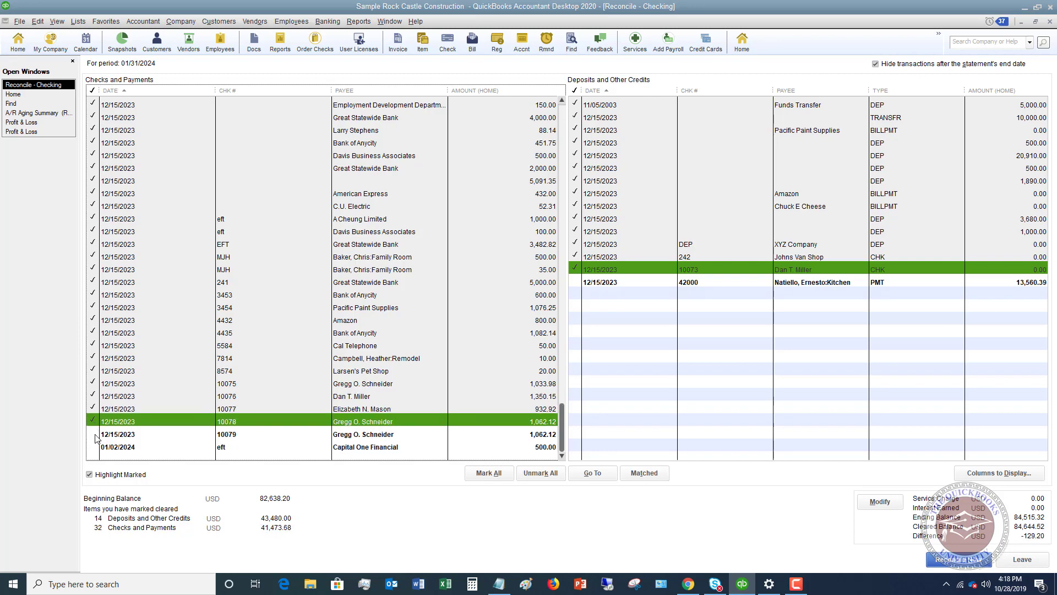
left_click(95, 434)
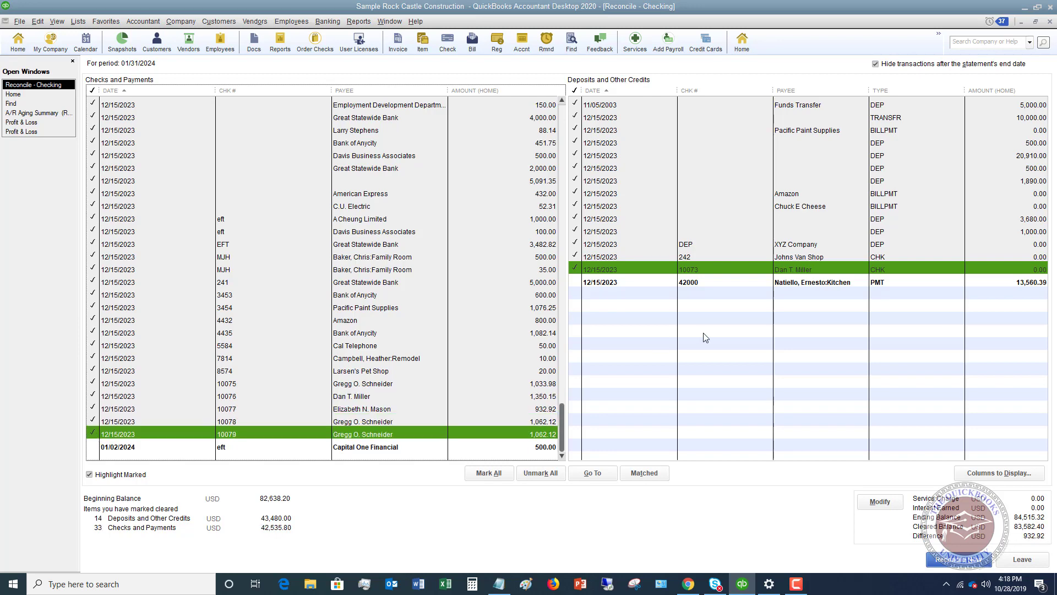
scroll(706, 338, "up", 2)
scroll(379, 247, "down", 2)
left_click(93, 408)
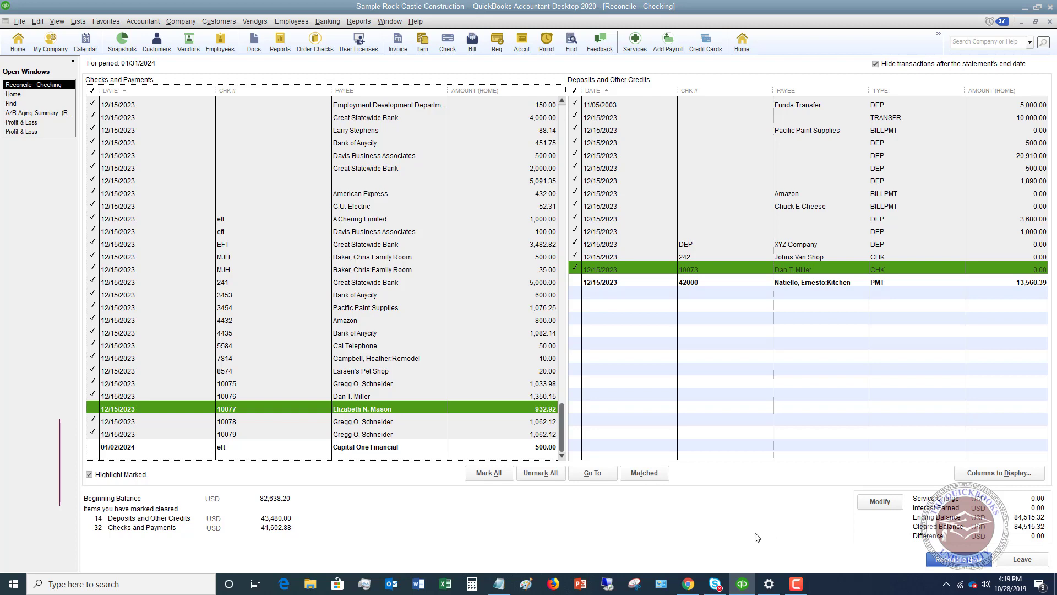
left_click(884, 502)
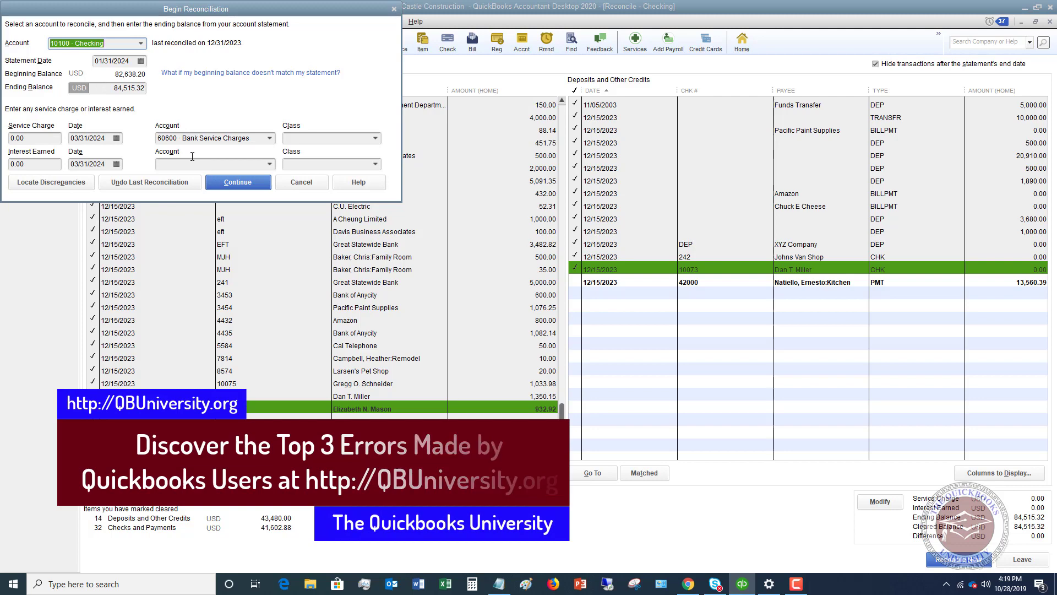
left_click(242, 182)
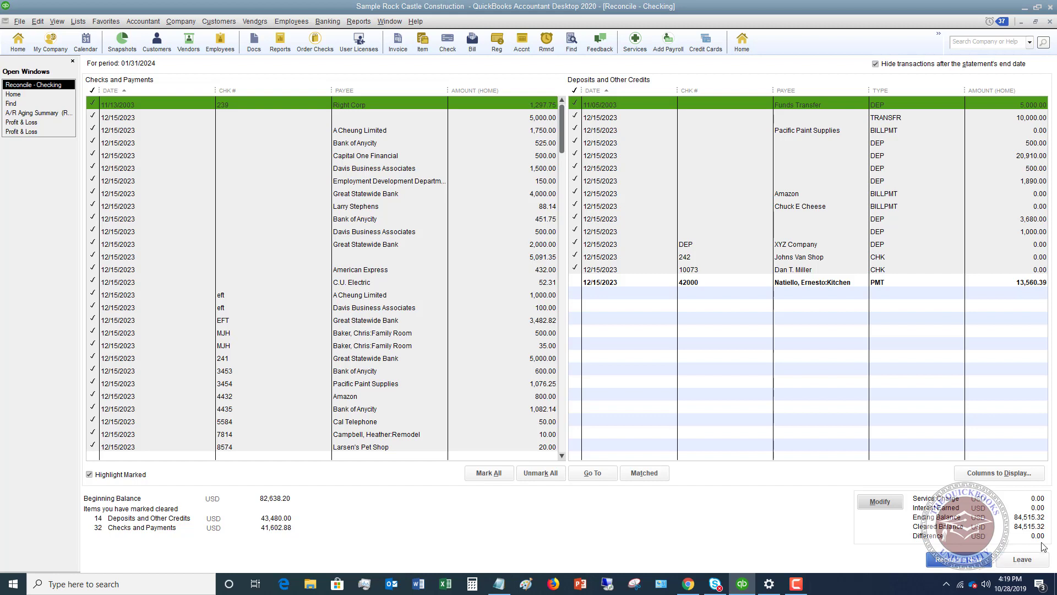
Step: Reconcile the checking account now and display Both the summary and detail reconciliation reports
left_click(968, 561)
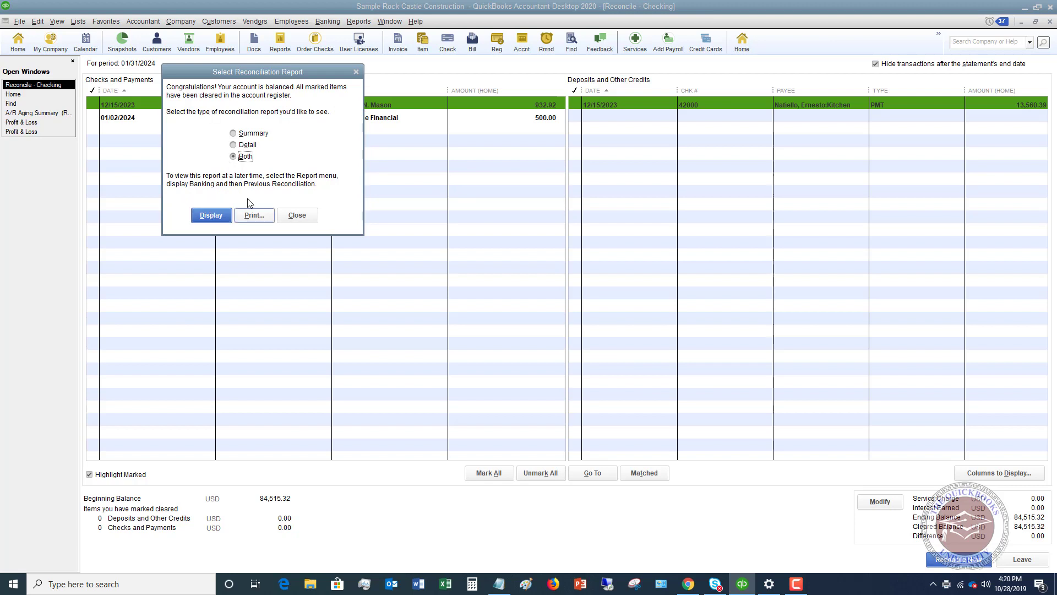
left_click(233, 145)
left_click(211, 215)
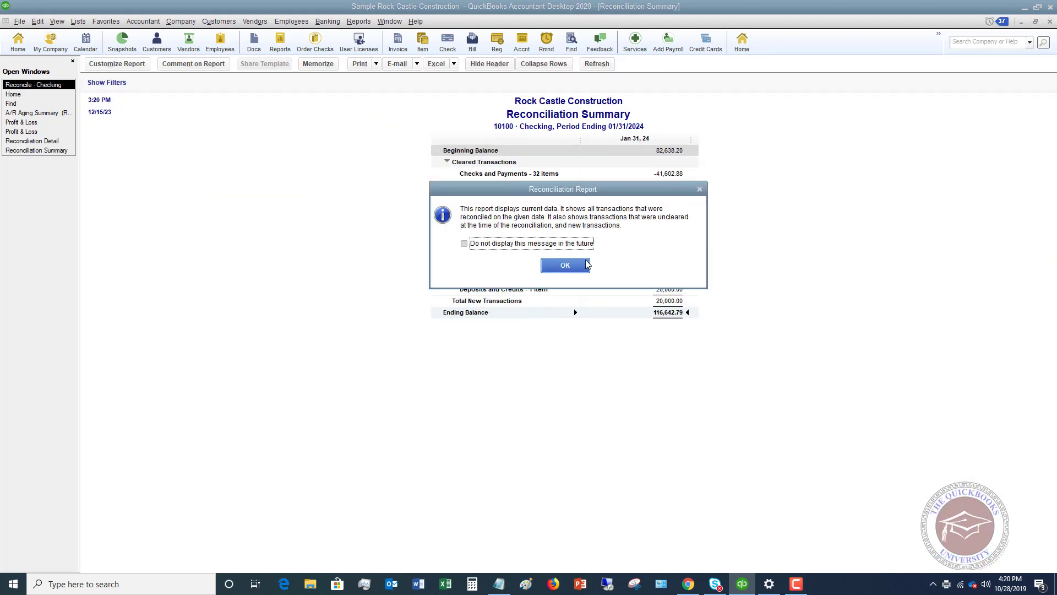
Step: Dismiss the Reconciliation Report information message to reveal the summary showing 84,515.32 cleared
left_click(567, 266)
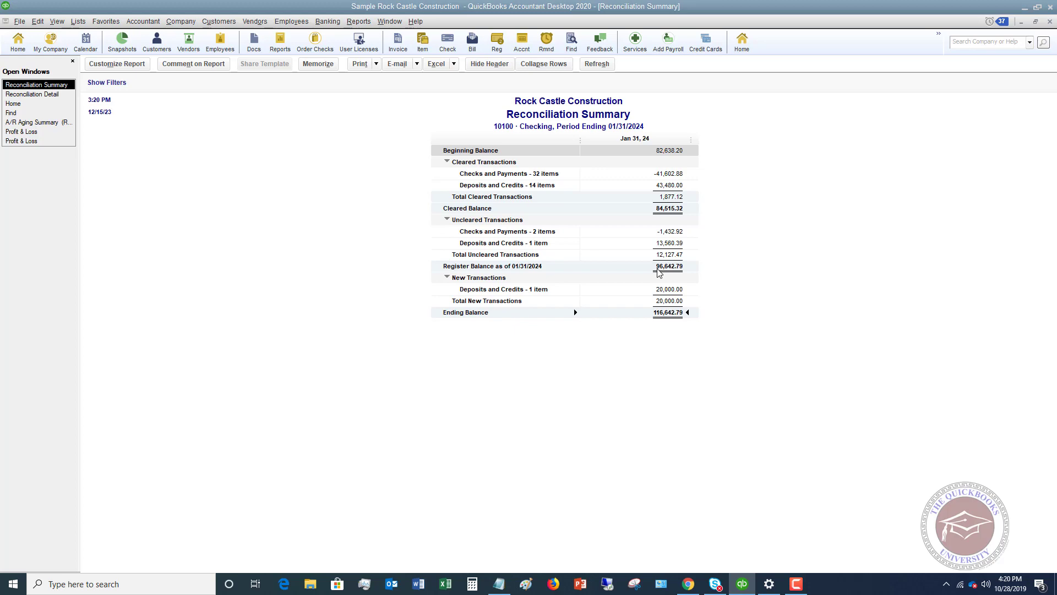
left_click(33, 94)
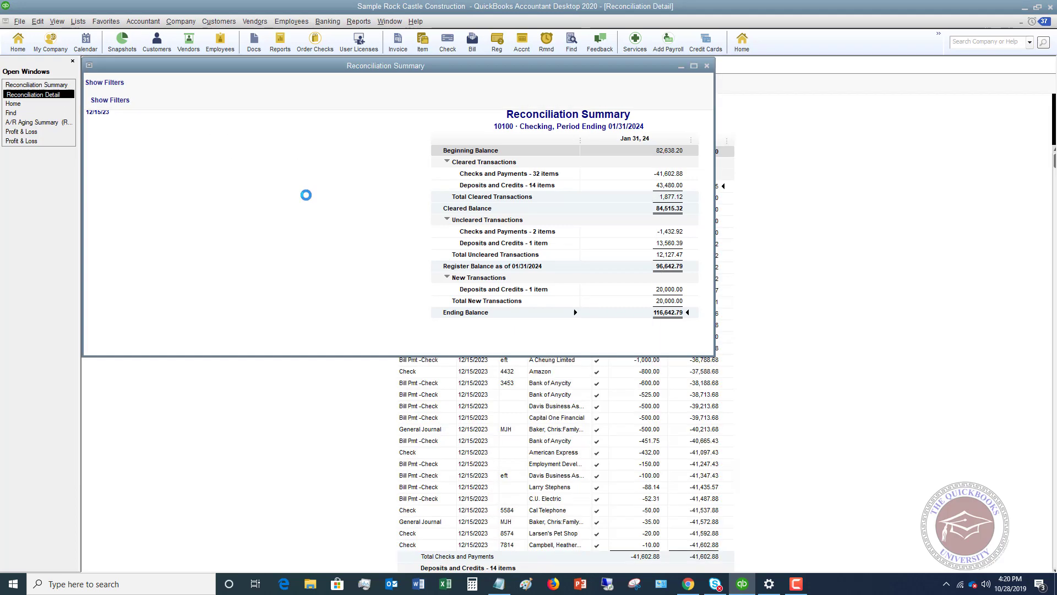
scroll(635, 234, "down", 10)
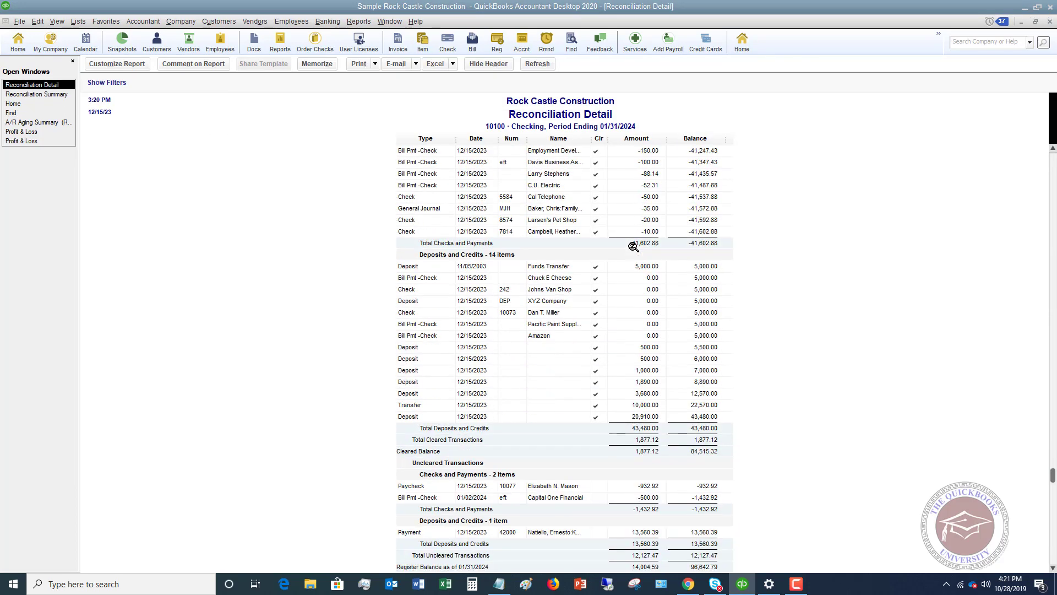
scroll(633, 247, "up", 10)
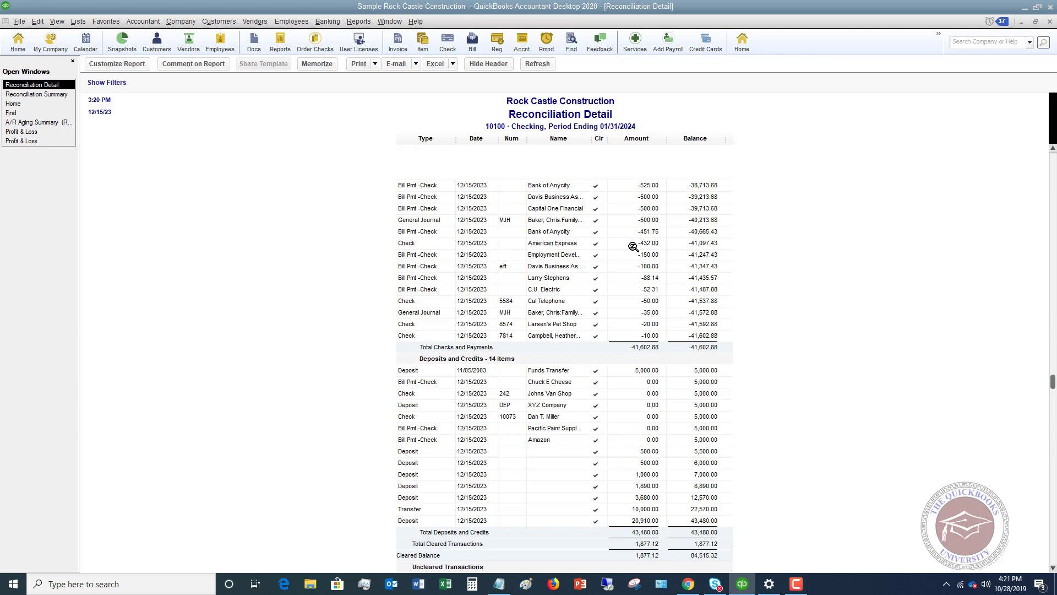
left_click(33, 94)
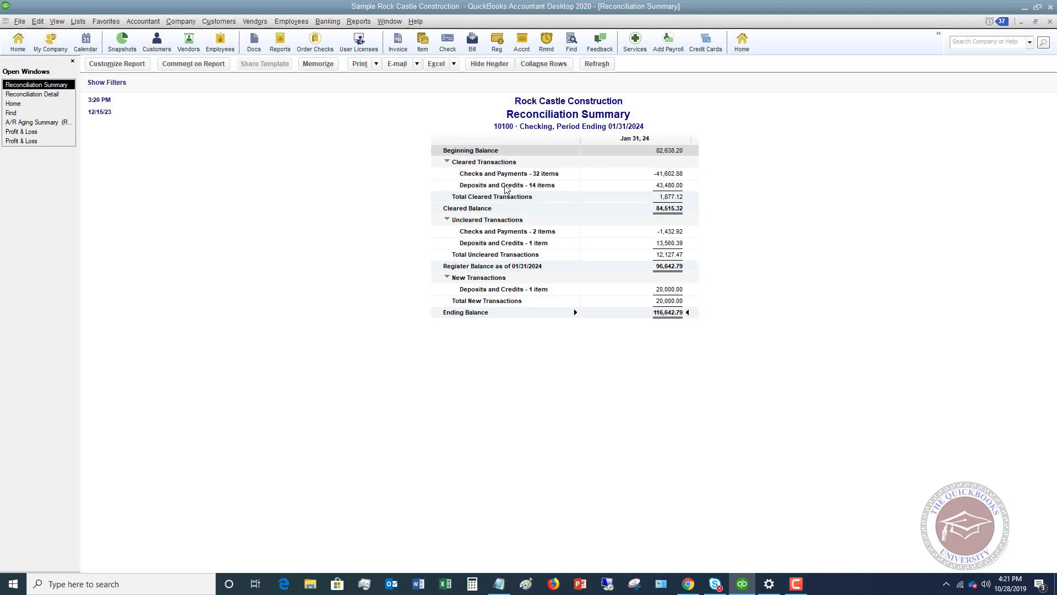